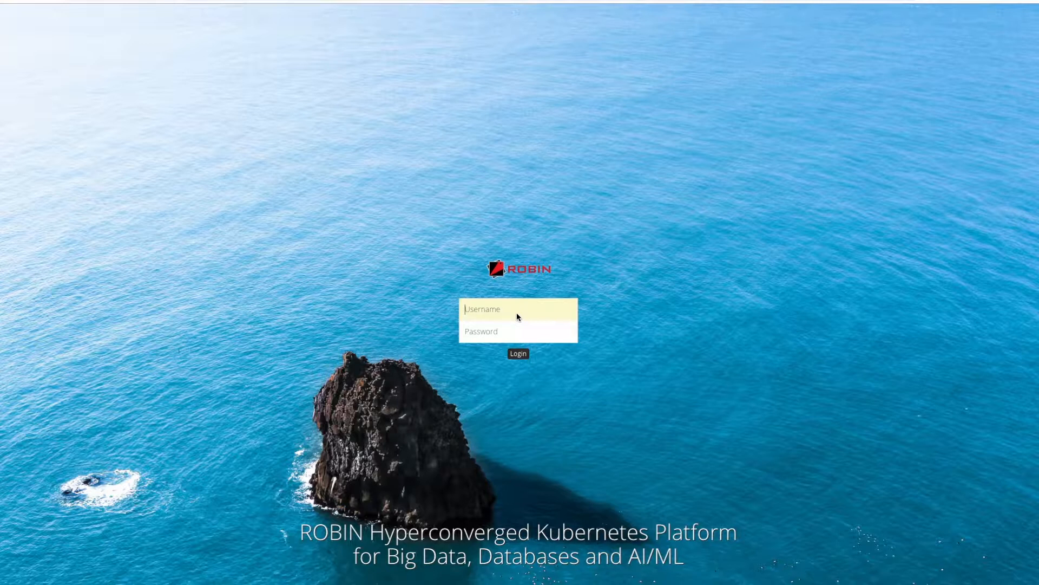
# Sign in to ROBIN with the administrator username and password
pyautogui.write('robin')
pyautogui.press('Tab')
pyautogui.write('Robin123')
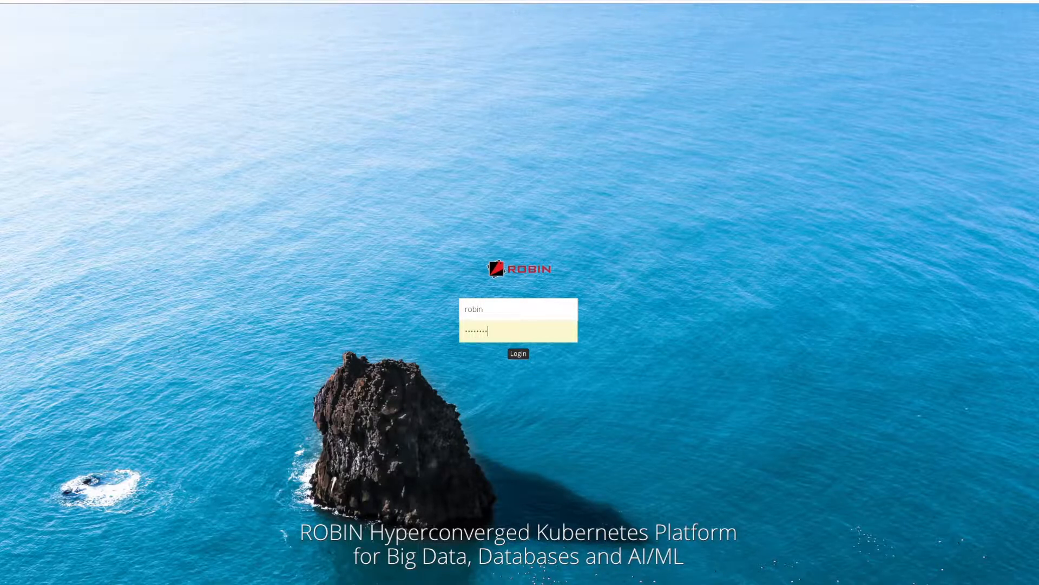
pyautogui.press('Return')
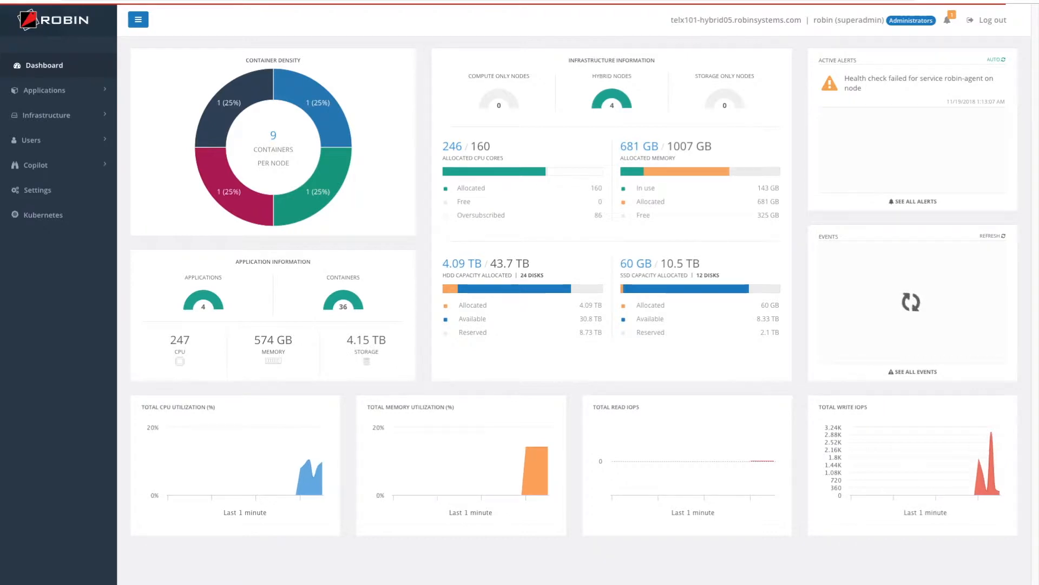
# Go to Applications > Bundles and start a new application from the elk 5.4.2 bundle
pyautogui.click(54, 89)
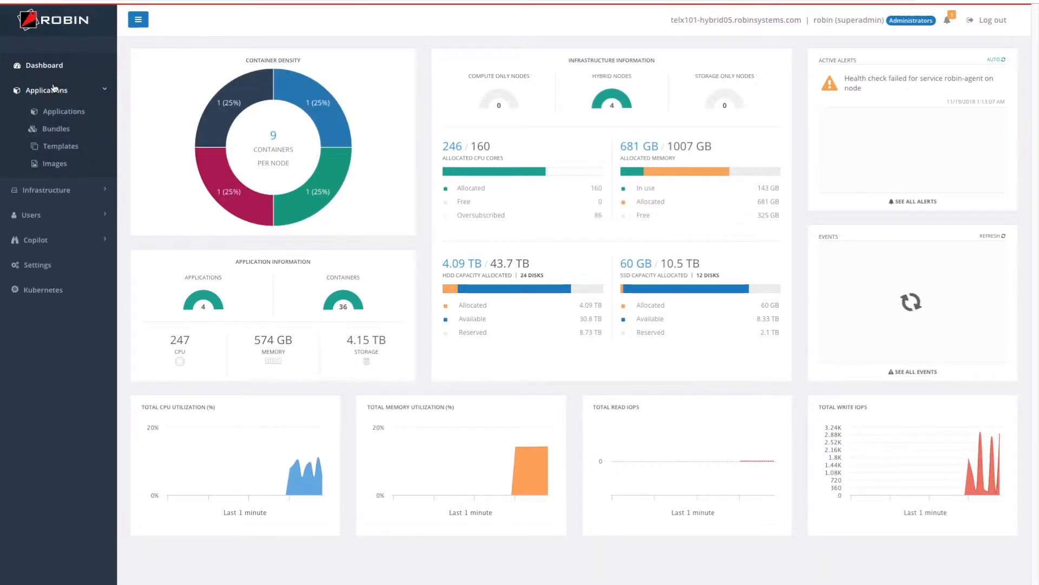
pyautogui.click(64, 130)
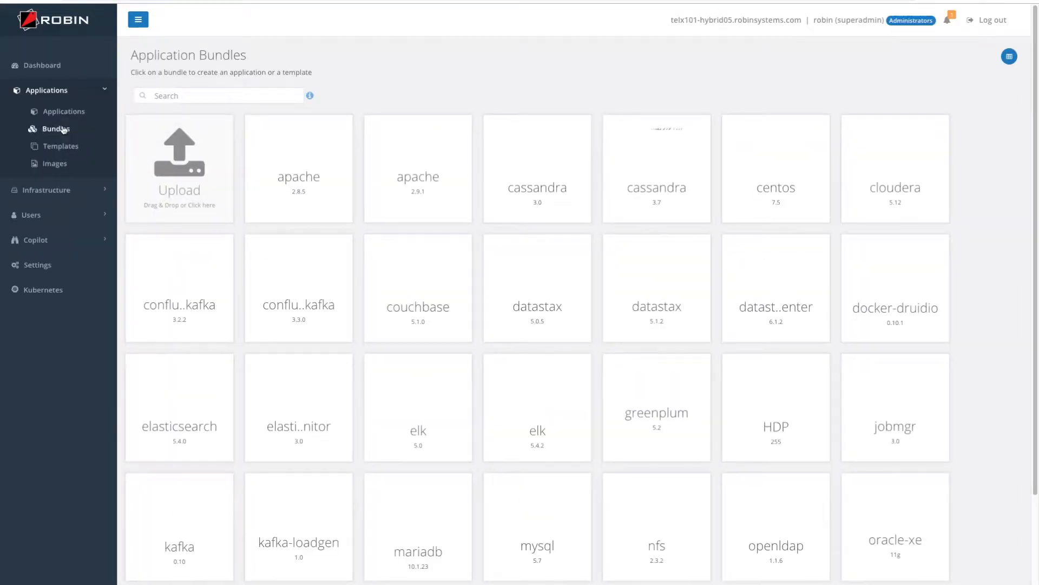
pyautogui.click(545, 424)
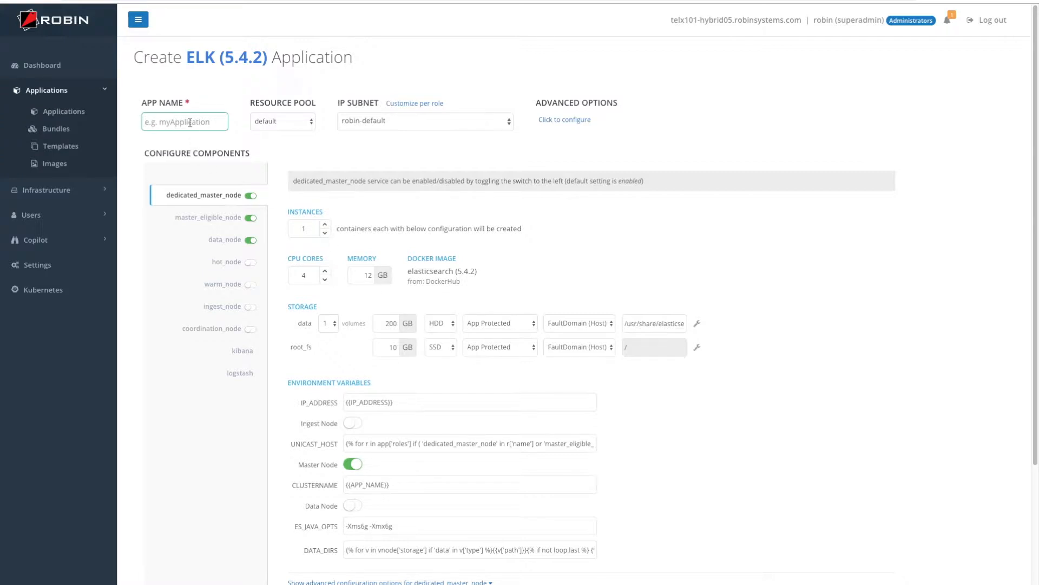
# Name the application ELK-542, place it on the demo subnet, and keep the default resource pool
pyautogui.write('ELK-542')
pyautogui.click(408, 124)
pyautogui.click(408, 150)
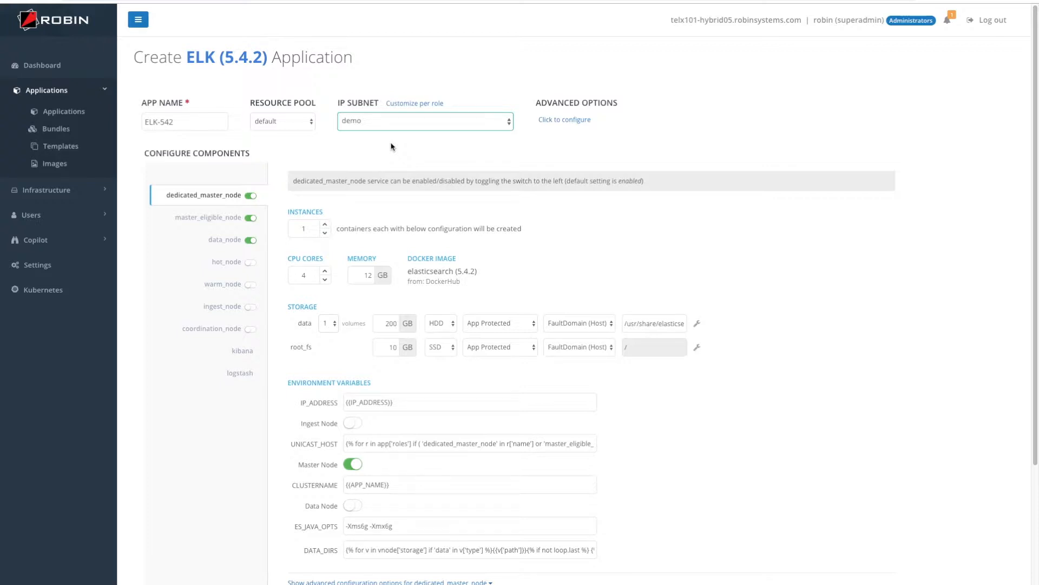
pyautogui.click(293, 123)
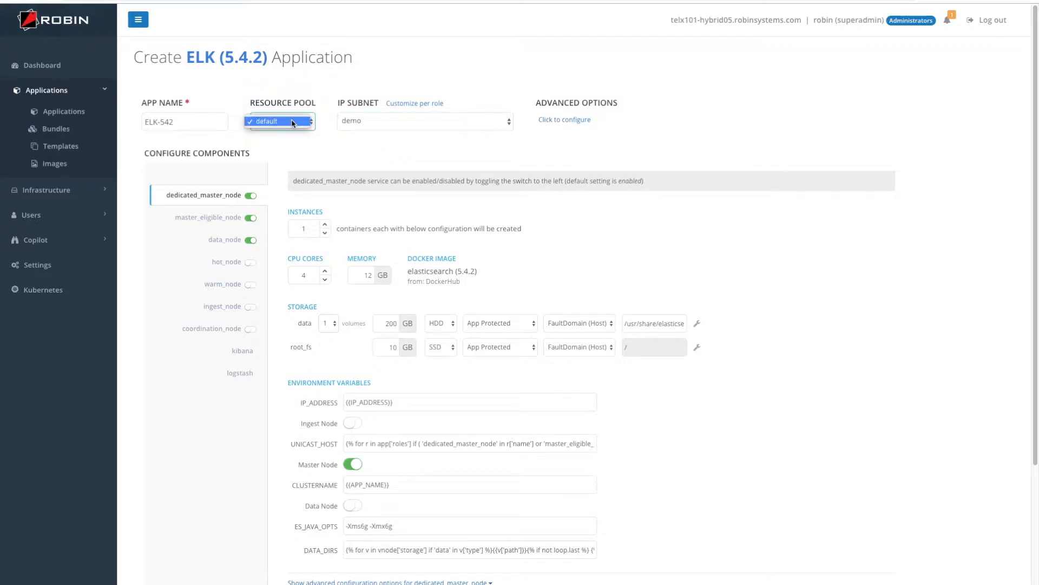
pyautogui.click(293, 122)
pyautogui.click(282, 120)
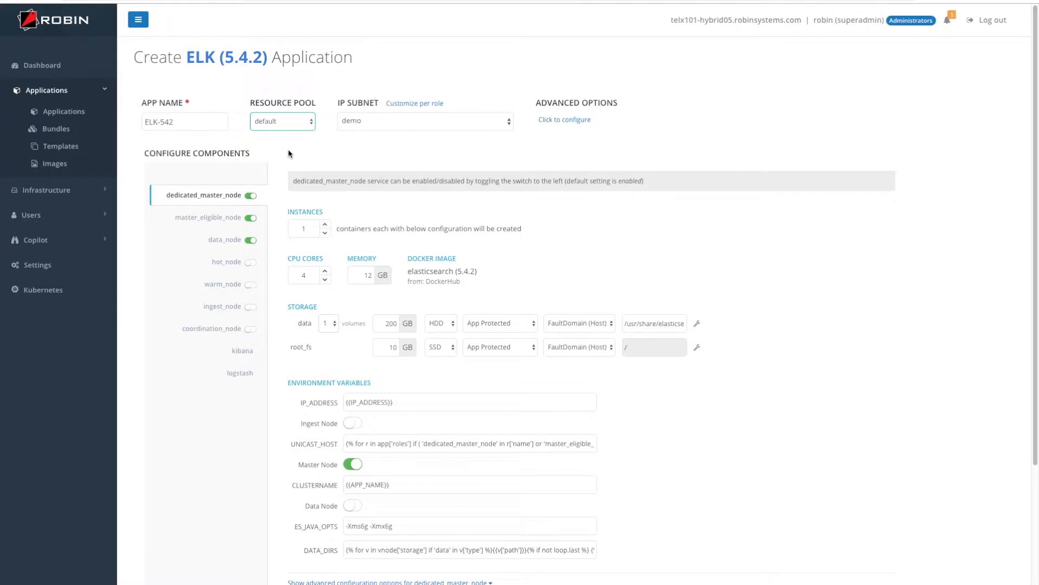
# Check master_eligible_node and data_node, keeping data_node's data volume on HDD with App Protected protection
pyautogui.click(215, 217)
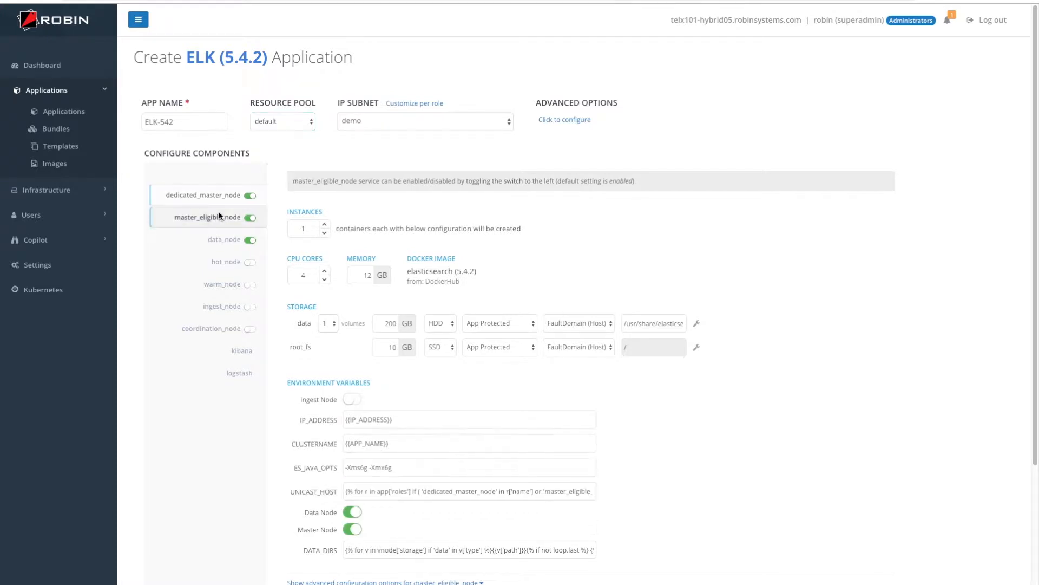
pyautogui.click(211, 242)
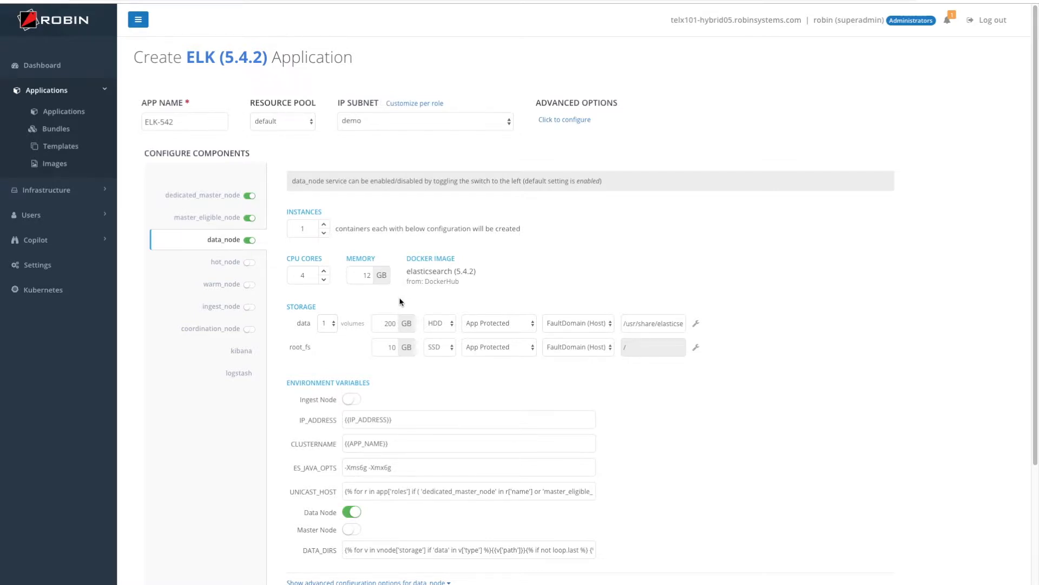
pyautogui.click(434, 326)
pyautogui.click(474, 383)
pyautogui.click(479, 327)
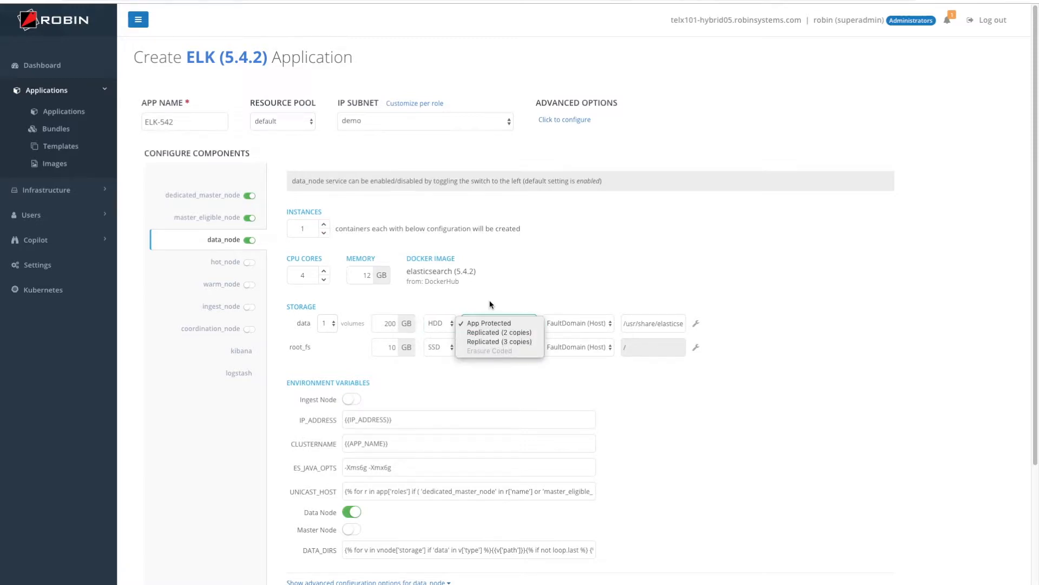
pyautogui.click(480, 325)
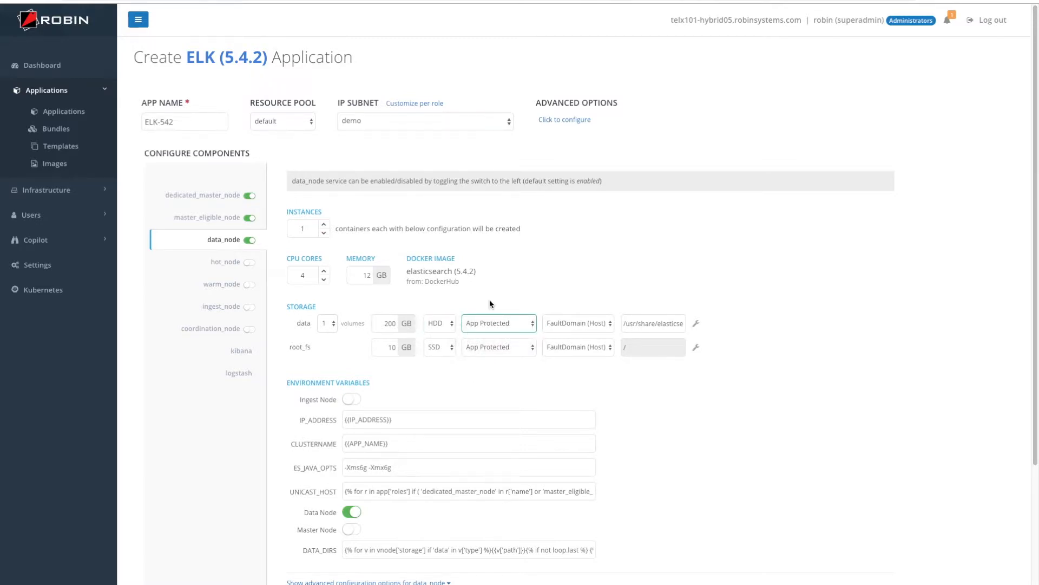
pyautogui.scroll(-3, 498, 276)
pyautogui.click(429, 427)
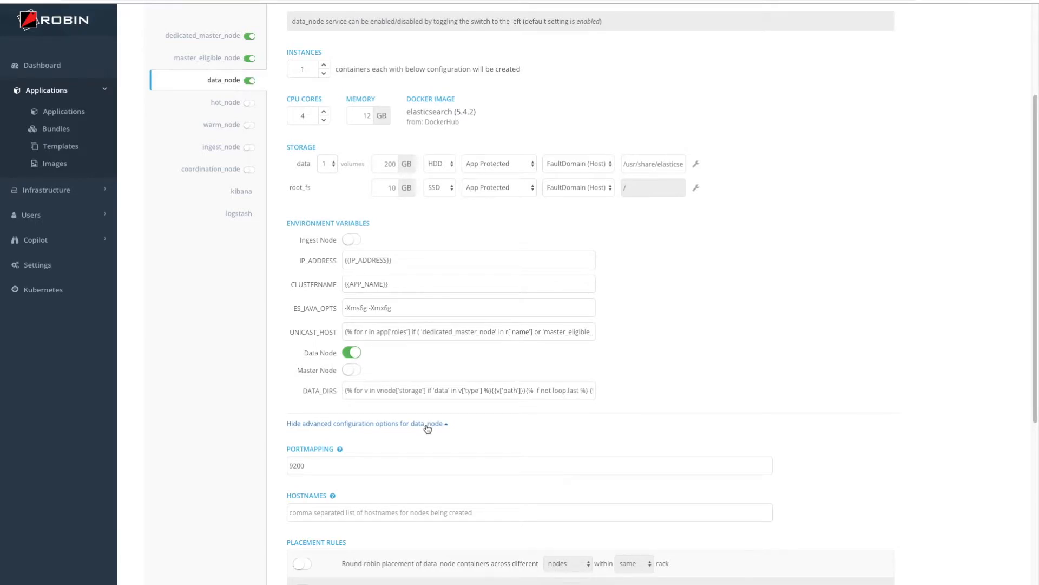
# Review data_node's port mapping 9200 and placement rules, then provision ELK-542
pyautogui.scroll(-4, 427, 429)
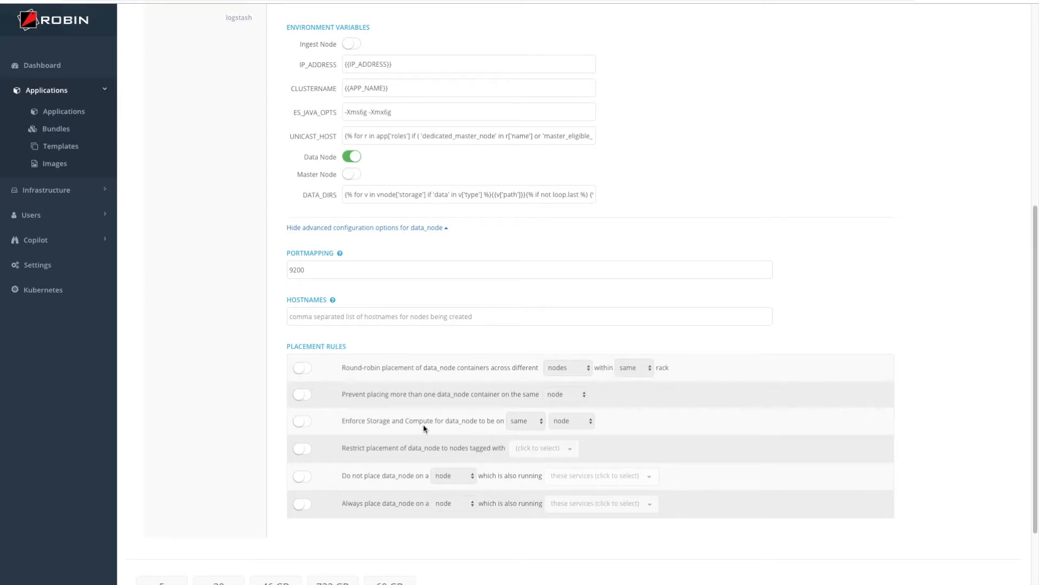
pyautogui.scroll(-2, 424, 428)
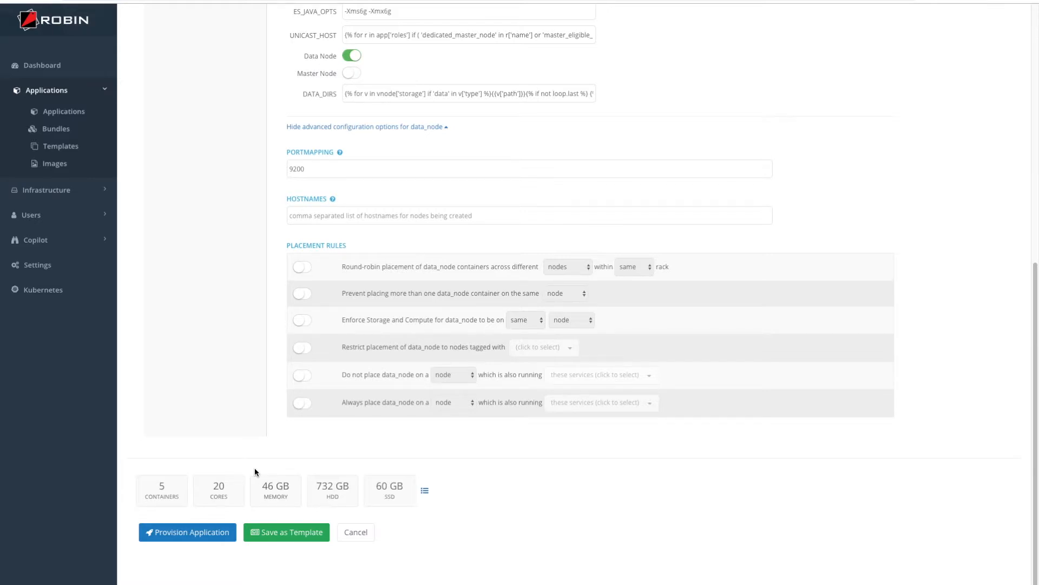
pyautogui.click(195, 535)
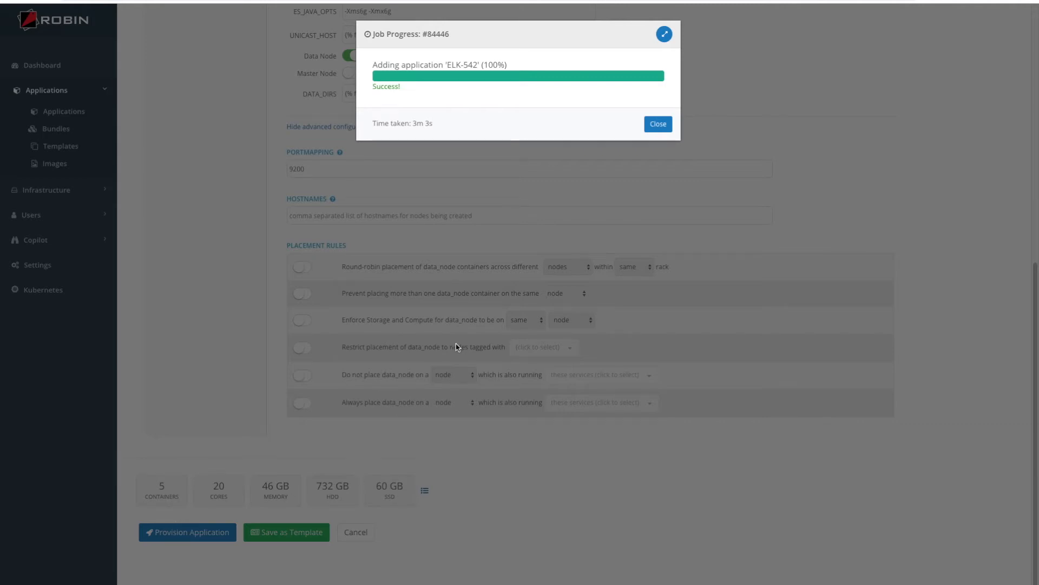
# Close the completed job report to view ELK-542 running with 5 containers
pyautogui.click(659, 124)
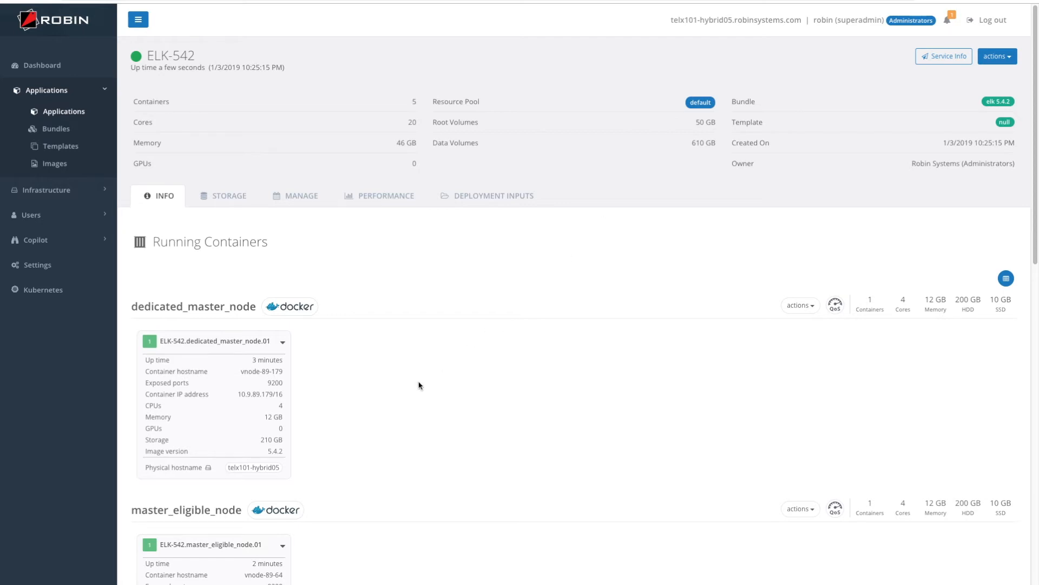
# Scroll through ELK-542's running containers, selecting the kibana container's hostname
pyautogui.scroll(-1, 419, 384)
pyautogui.scroll(-4, 419, 385)
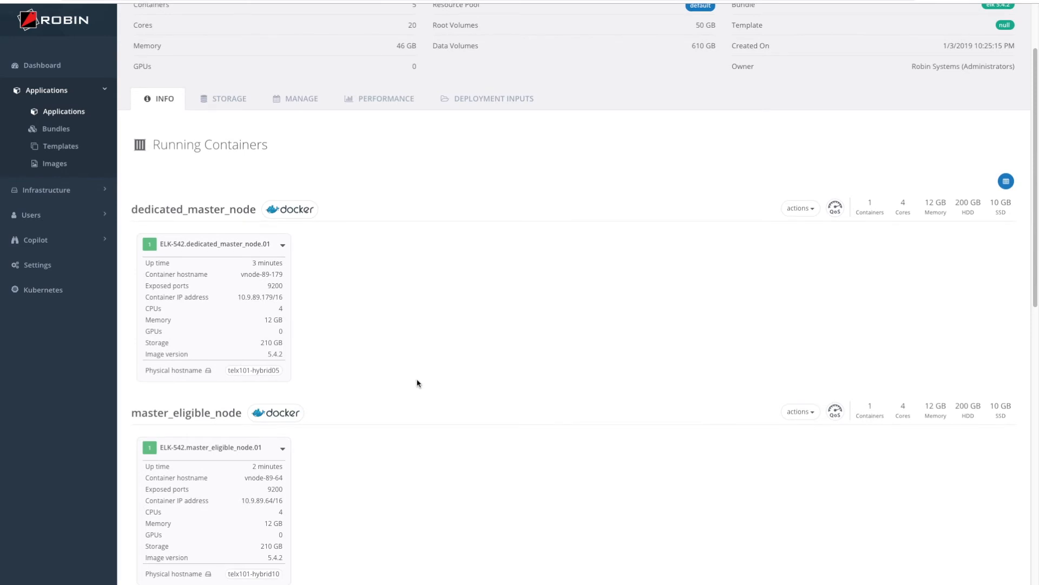
pyautogui.scroll(-8, 416, 383)
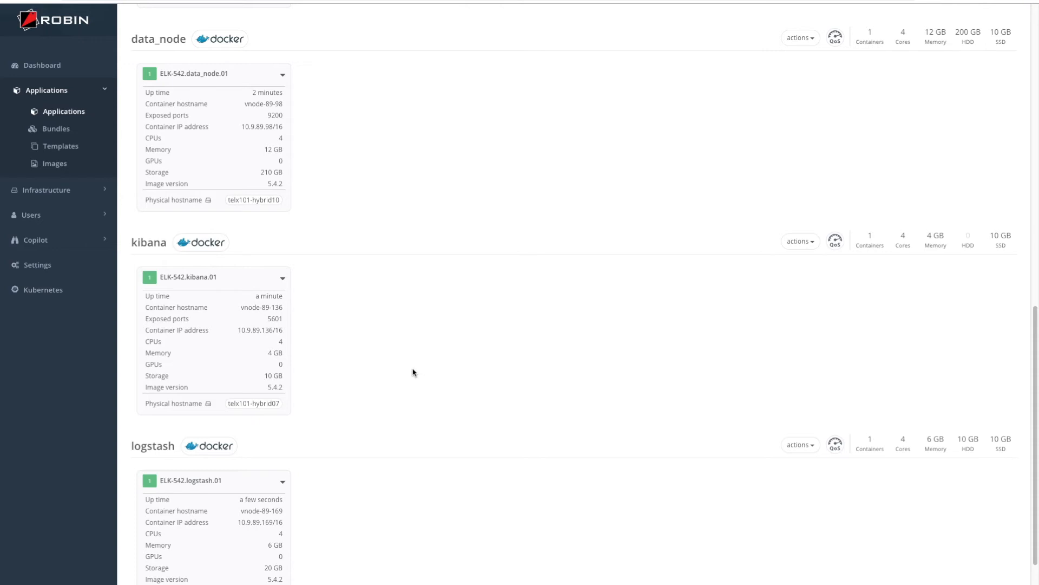
pyautogui.moveTo(239, 306); pyautogui.dragTo(279, 309)
pyautogui.click(242, 331)
# Return to the top of ELK-542's page and bring up its Service Info links
pyautogui.scroll(10, 504, 337)
pyautogui.scroll(2, 504, 337)
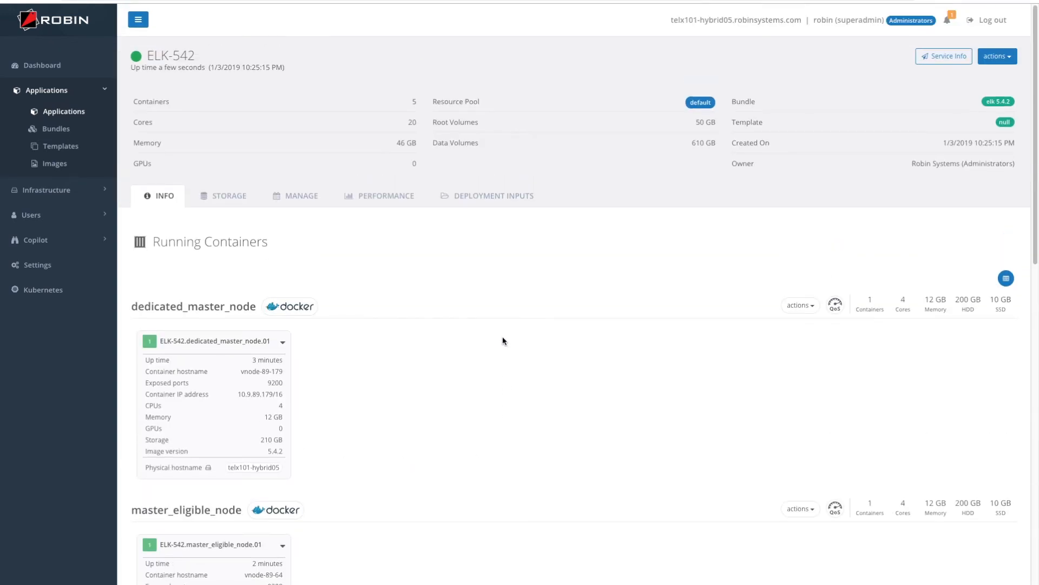
pyautogui.click(942, 56)
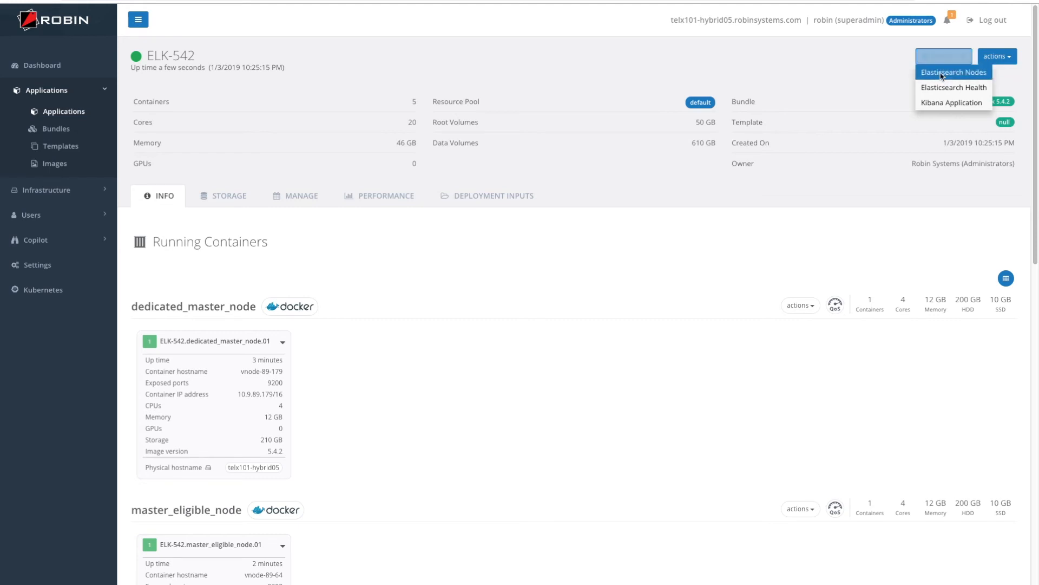
# Show the Elasticsearch Nodes output, then return and launch ELK-542's Kibana application
pyautogui.click(941, 75)
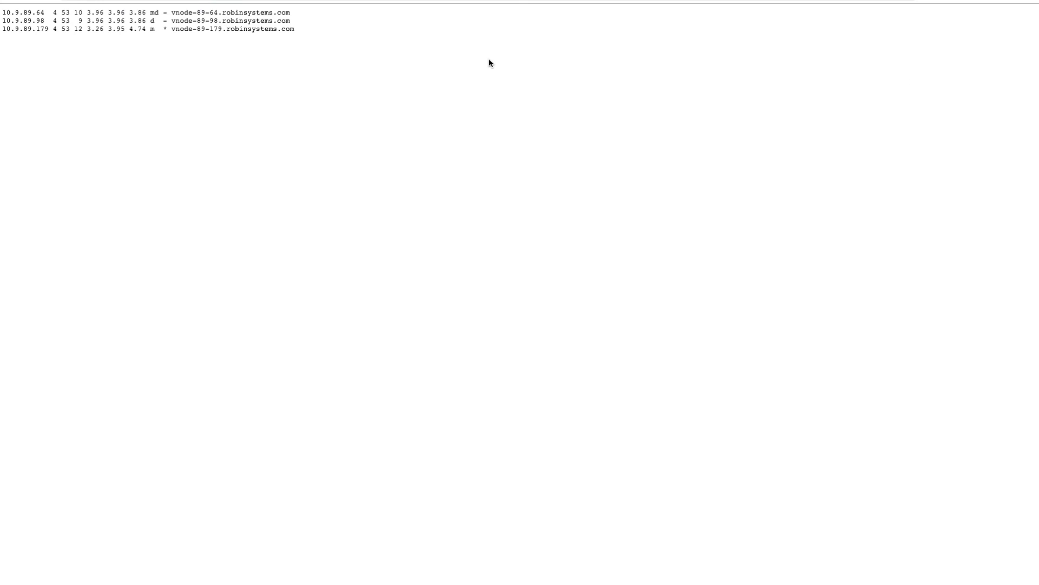
pyautogui.click(216, 1)
pyautogui.click(943, 57)
pyautogui.click(947, 102)
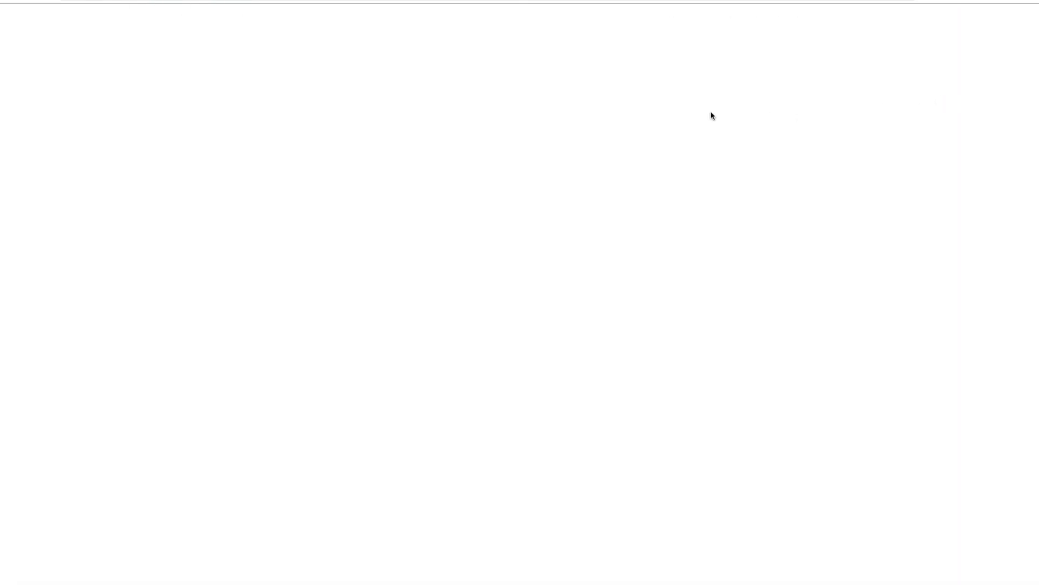